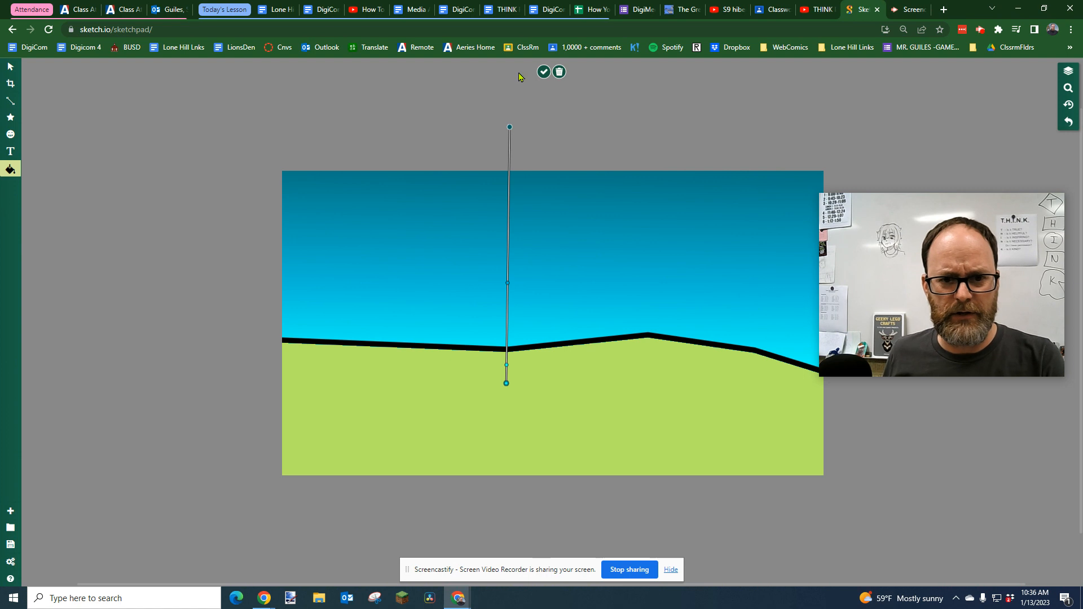
# Discard the pending gradient fill and undo the previous sky fills
pyautogui.click(559, 73)
pyautogui.hotkey('ctrl', 'z')
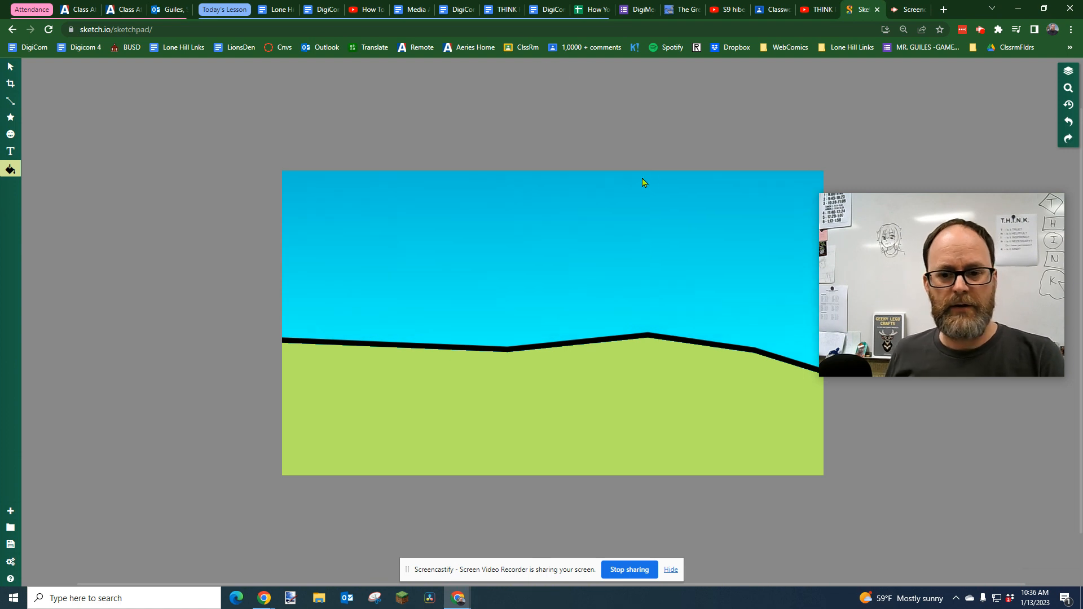
pyautogui.hotkey('ctrl', 'z')
pyautogui.hotkey('ctrl', 'z')
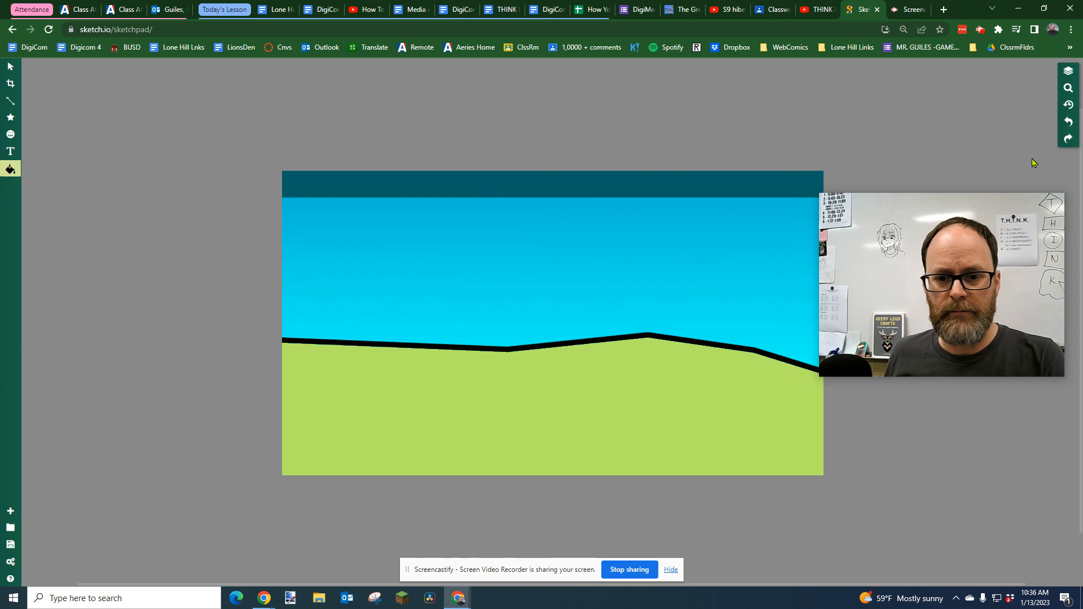
pyautogui.hotkey('ctrl', 'z')
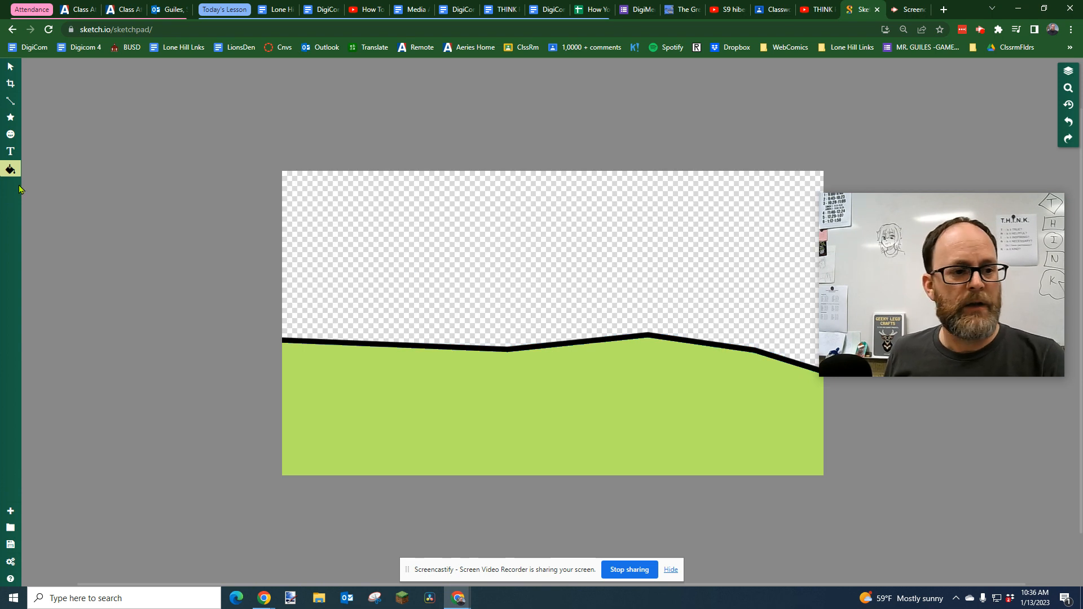
# Switch the fill tool from Vector Fill to Pixel Fill
pyautogui.click(10, 170)
pyautogui.click(107, 161)
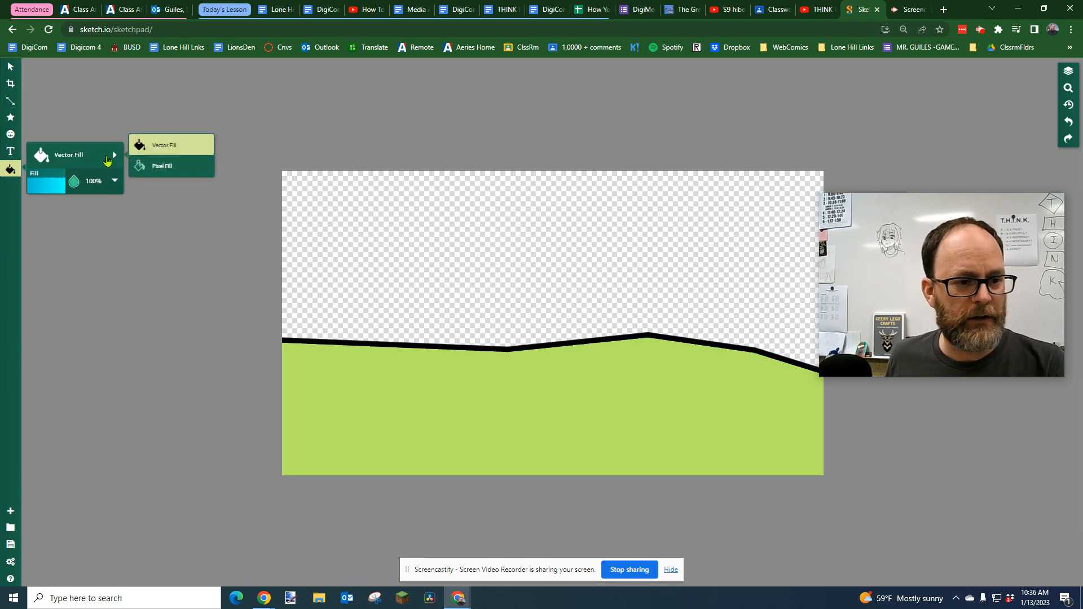
pyautogui.click(161, 165)
# Try filling the sky with a light blue from the palette, and undo that fill
pyautogui.click(49, 192)
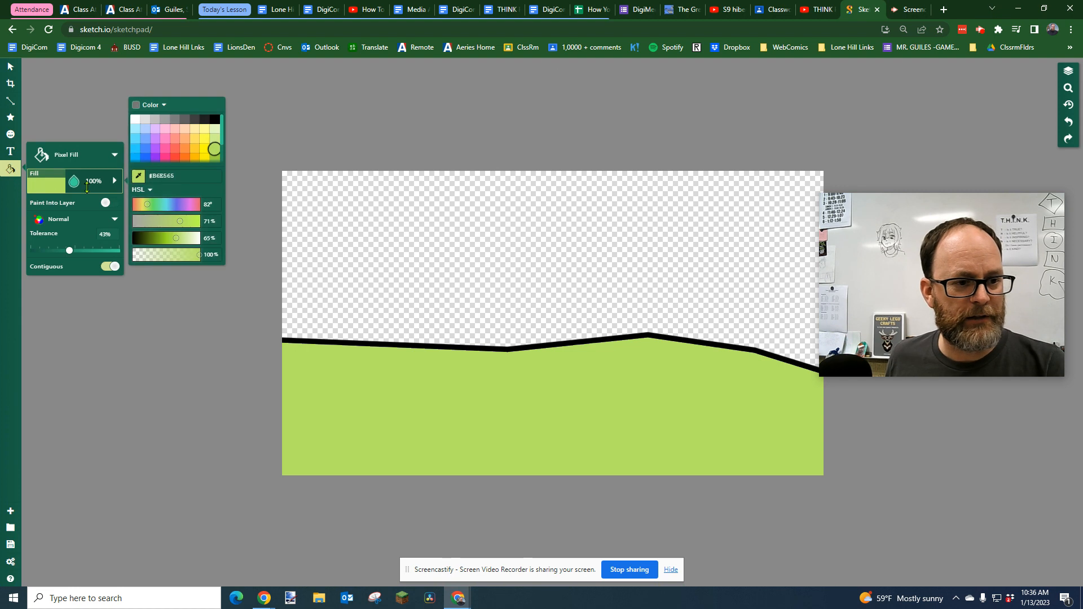
pyautogui.click(136, 143)
pyautogui.click(336, 222)
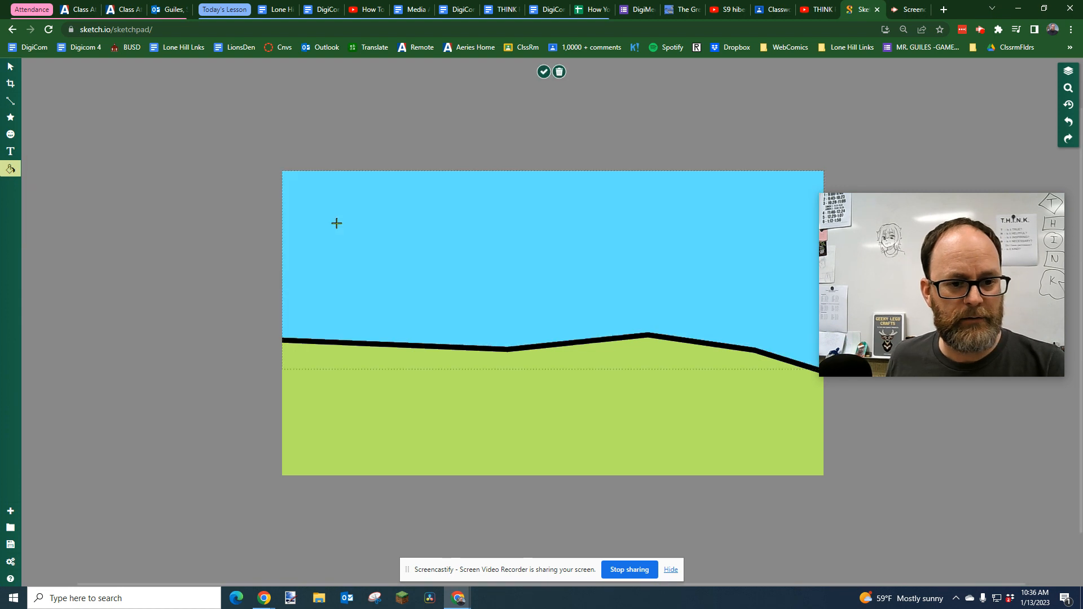
pyautogui.hotkey('ctrl', 'z')
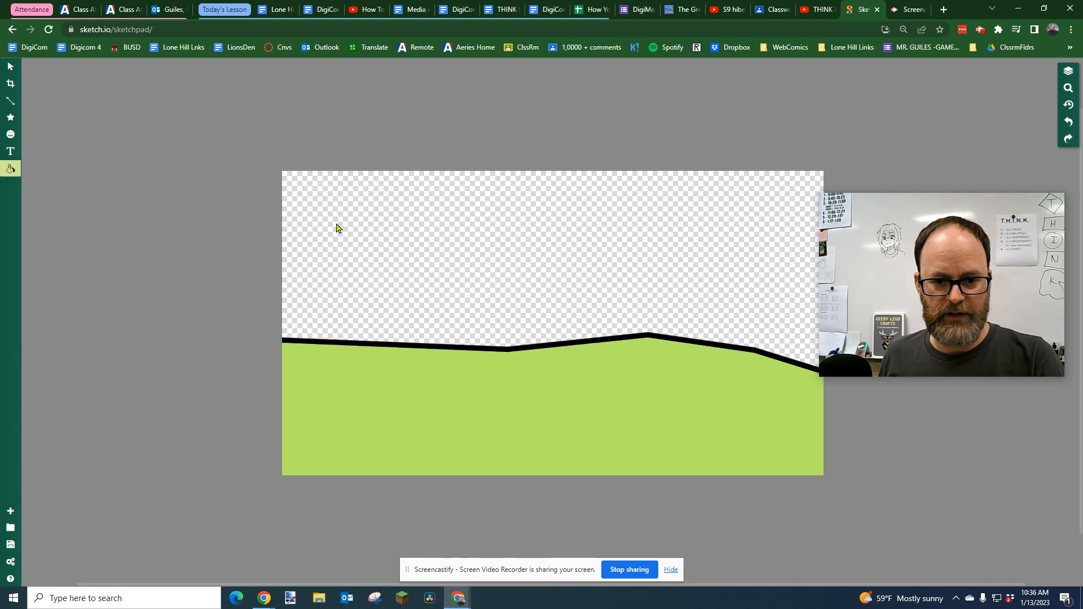
# Change the Pixel Fill's colour type from solid Color to a Linear gradient
pyautogui.click(13, 171)
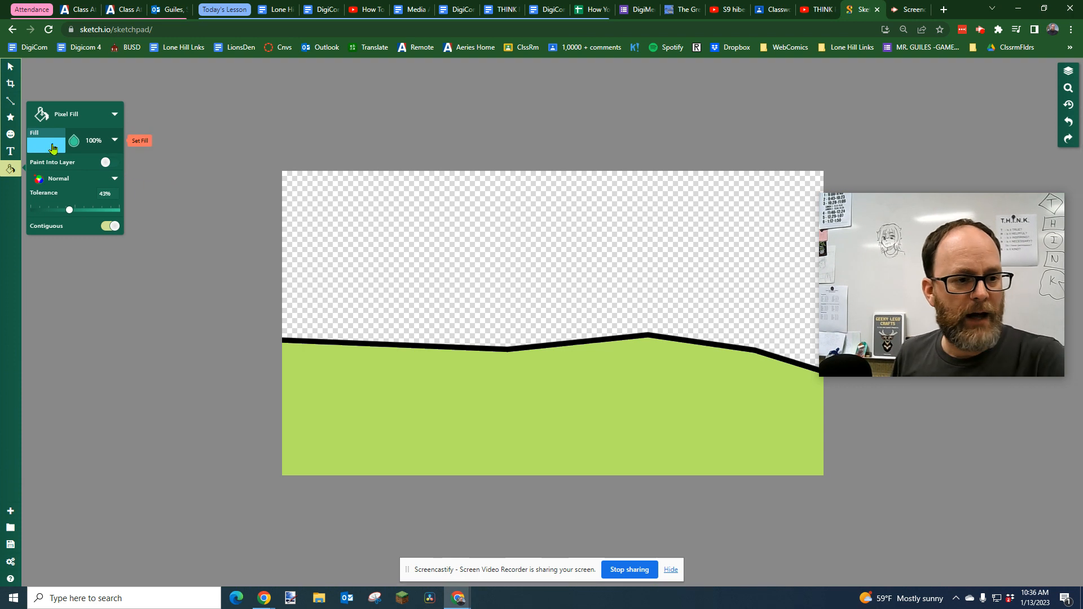
pyautogui.click(114, 116)
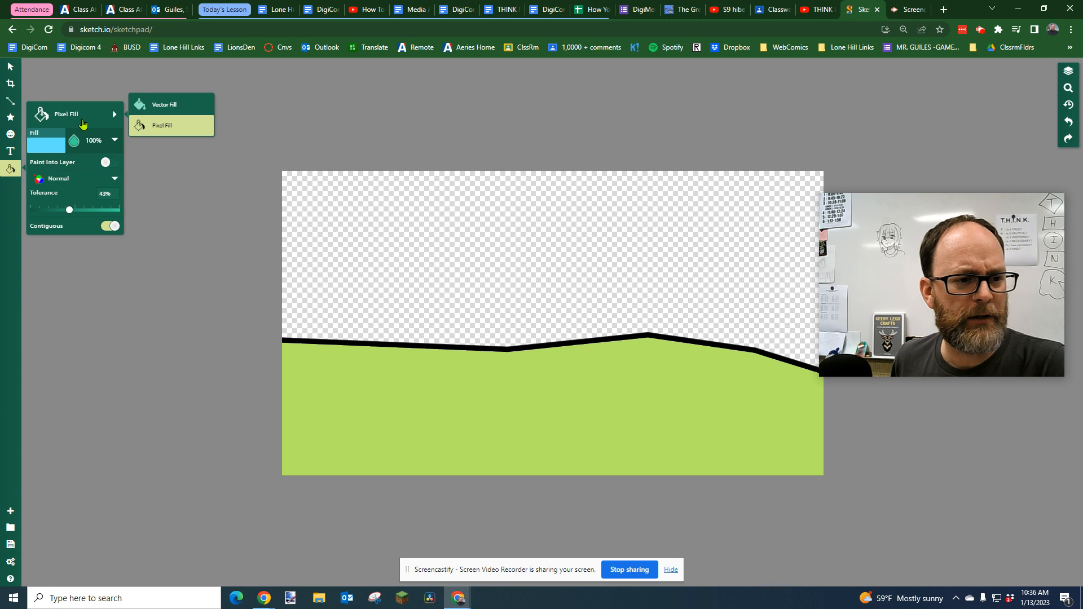
pyautogui.click(49, 148)
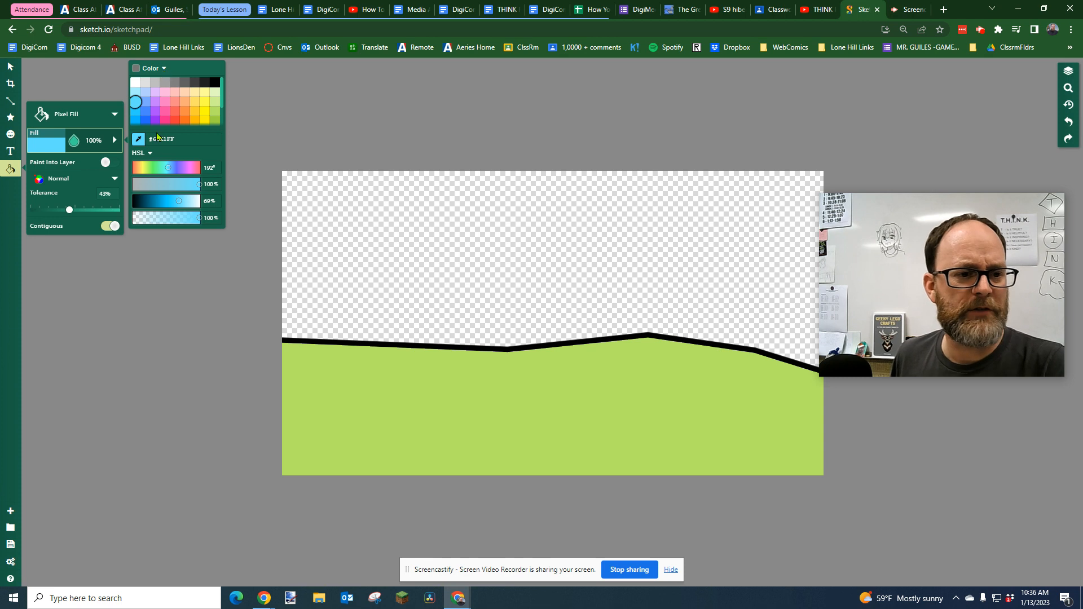
pyautogui.click(150, 154)
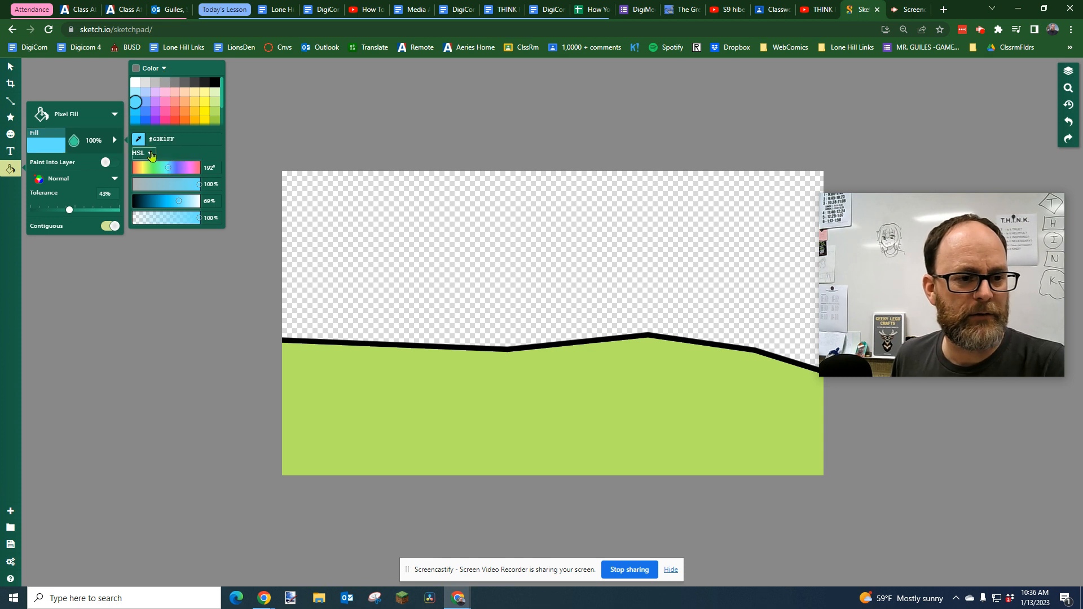
pyautogui.click(164, 68)
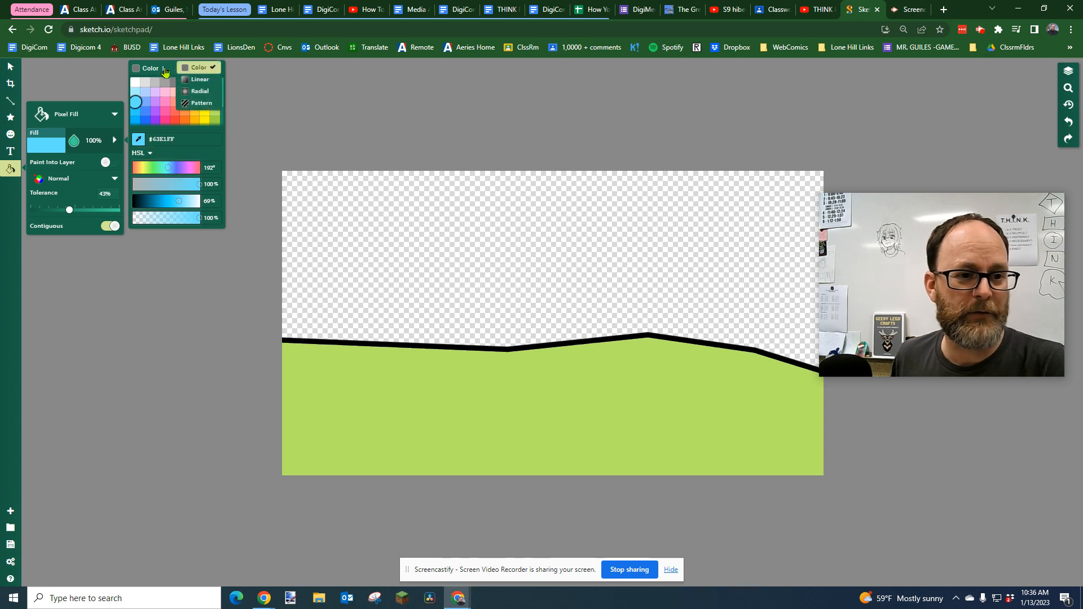
pyautogui.click(201, 79)
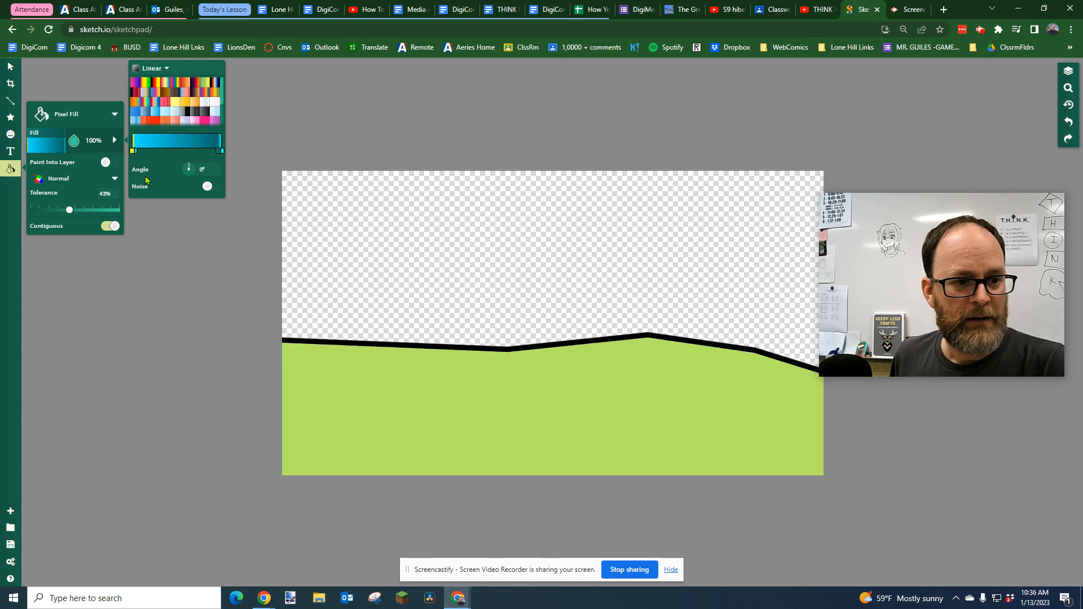
# Add extra gradient stops and set the first stop's hue to cyan, around 176°
pyautogui.moveTo(136, 149)
pyautogui.mouseDown()
pyautogui.moveTo(192, 152)
pyautogui.moveTo(150, 152)
pyautogui.mouseUp()
pyautogui.moveTo(218, 151); pyautogui.dragTo(197, 152)
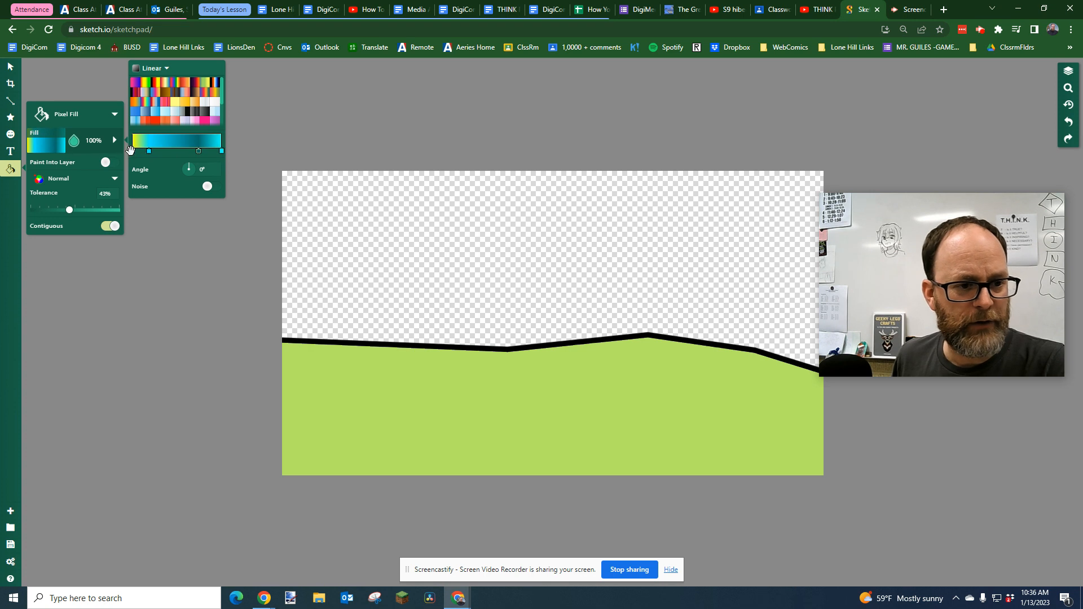
pyautogui.click(131, 151)
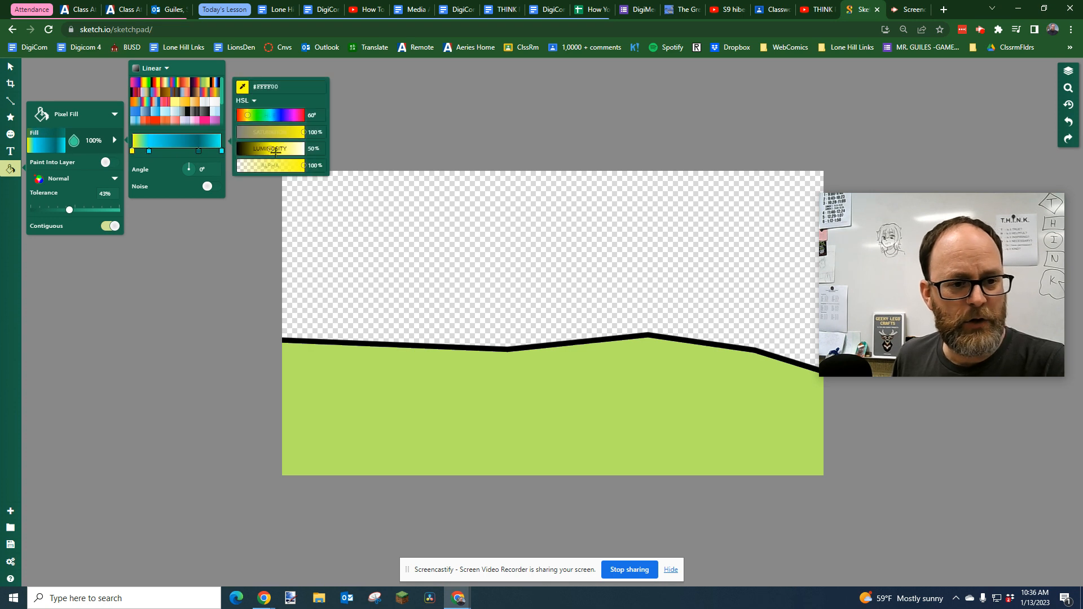
pyautogui.click(270, 116)
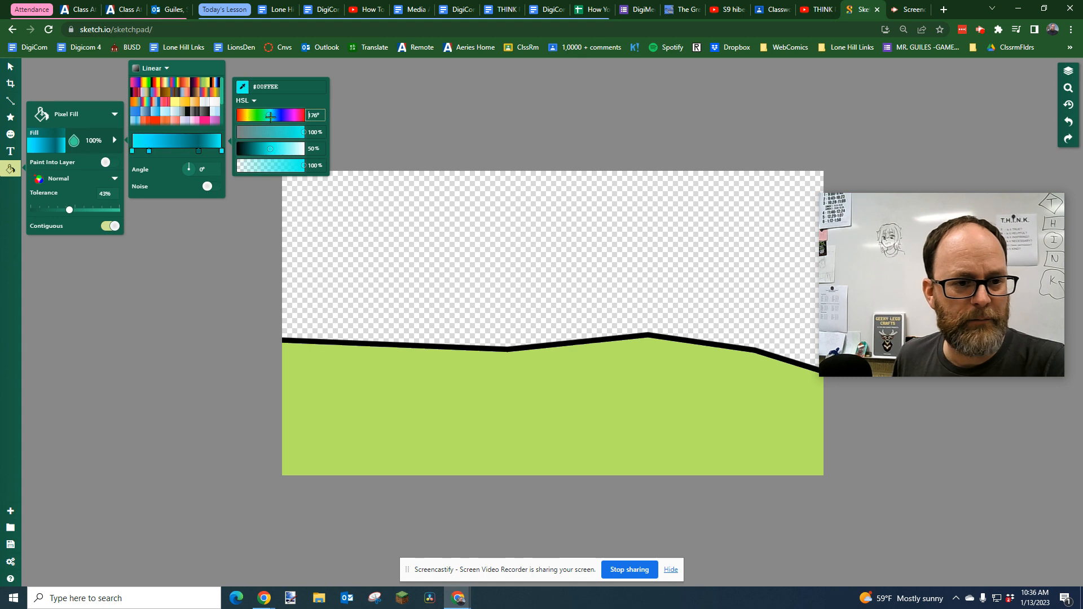
pyautogui.moveTo(271, 116); pyautogui.dragTo(279, 116)
# Rearrange the gradient stops and adjust their luminosity so the gradient blends from deep blue to cyan
pyautogui.moveTo(149, 151); pyautogui.dragTo(156, 151)
pyautogui.click(155, 151)
pyautogui.click(271, 149)
pyautogui.moveTo(272, 150); pyautogui.dragTo(271, 149)
pyautogui.click(197, 150)
pyautogui.rightClick(196, 151)
pyautogui.click(197, 150)
pyautogui.click(197, 149)
pyautogui.moveTo(198, 149); pyautogui.dragTo(223, 150)
pyautogui.moveTo(155, 151); pyautogui.dragTo(194, 150)
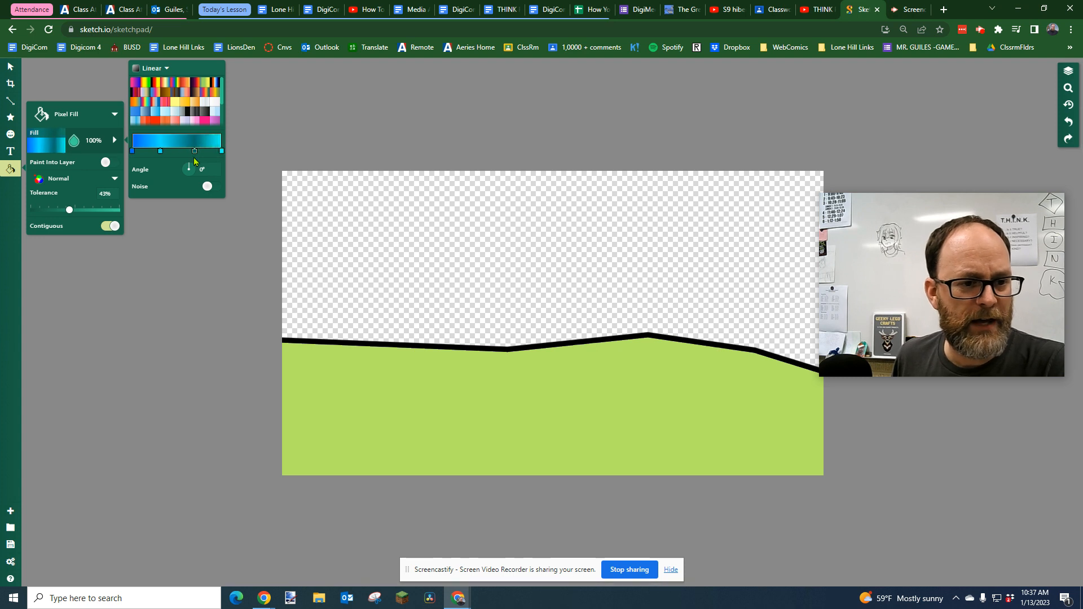
pyautogui.click(193, 151)
pyautogui.moveTo(266, 149); pyautogui.dragTo(274, 149)
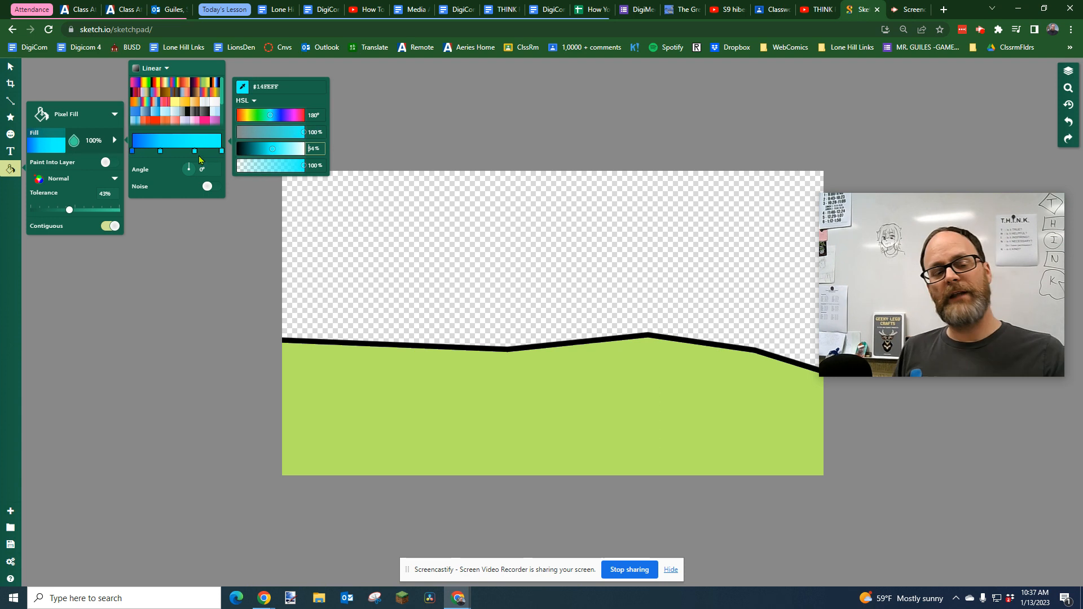
# Fill the sky with the gradient, running it vertically from near the top down past the horizon
pyautogui.click(539, 147)
pyautogui.moveTo(526, 194); pyautogui.dragTo(523, 395)
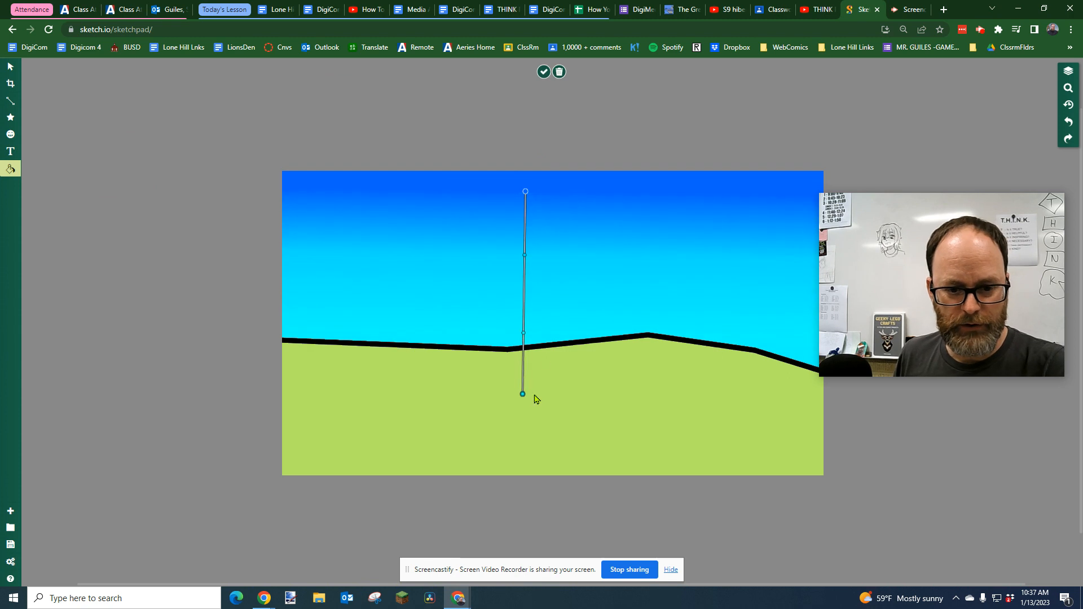
pyautogui.moveTo(525, 254); pyautogui.dragTo(539, 229)
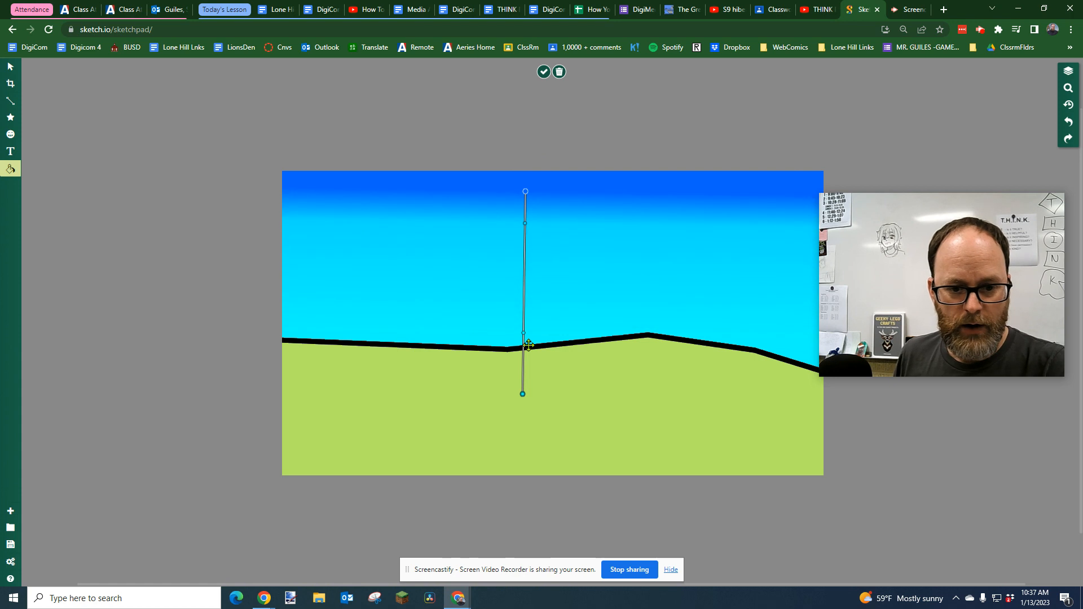
pyautogui.moveTo(524, 335); pyautogui.dragTo(524, 369)
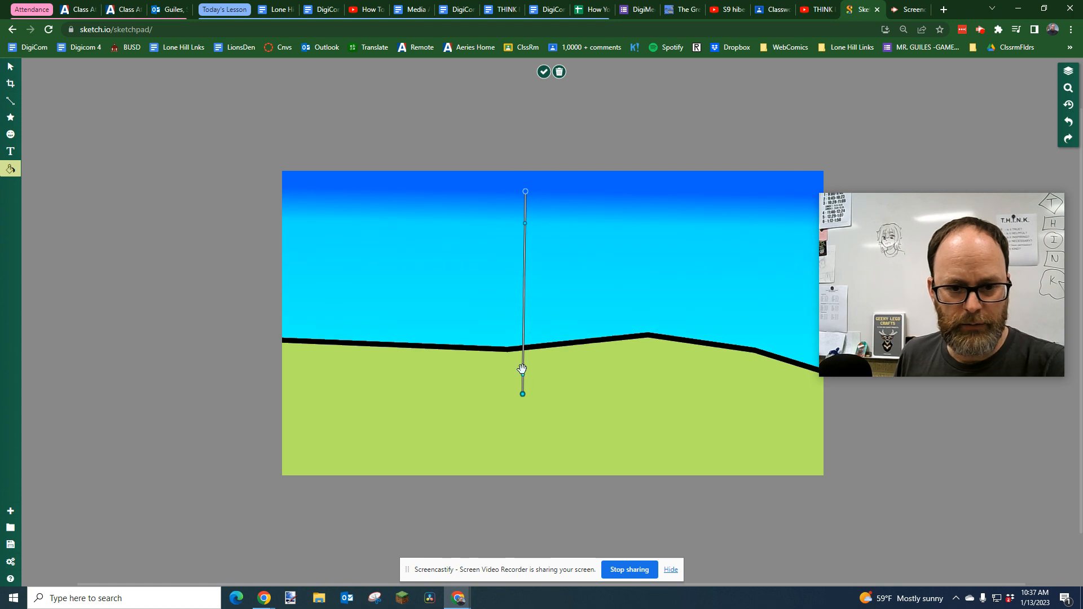
# Stretch the sky gradient's handles above the canvas and down into the ground, then apply the fill
pyautogui.moveTo(525, 198); pyautogui.dragTo(527, 135)
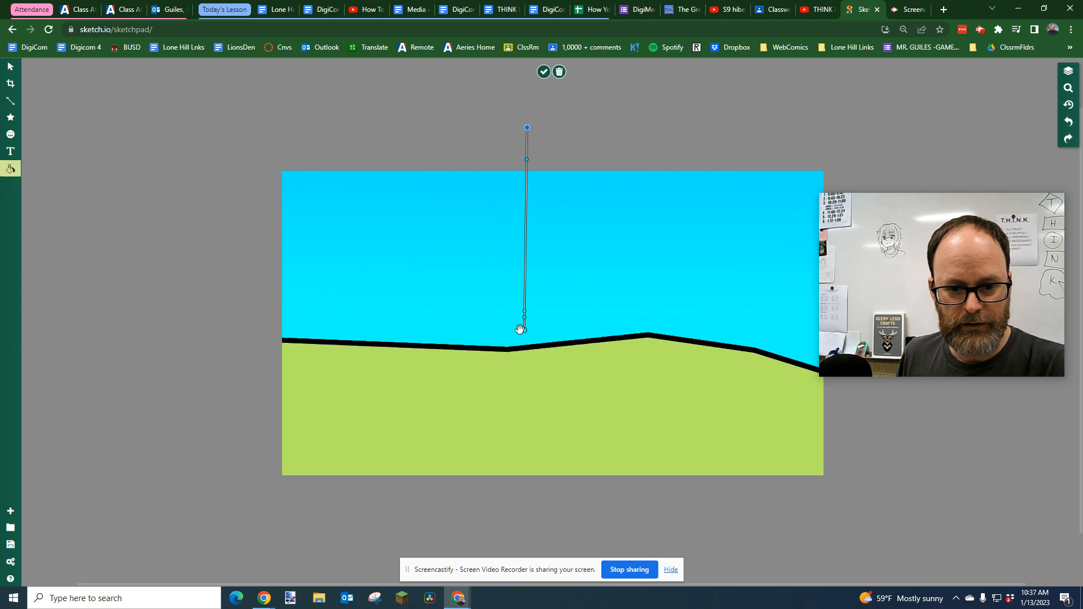
pyautogui.moveTo(524, 329); pyautogui.dragTo(519, 424)
pyautogui.moveTo(526, 174); pyautogui.dragTo(525, 201)
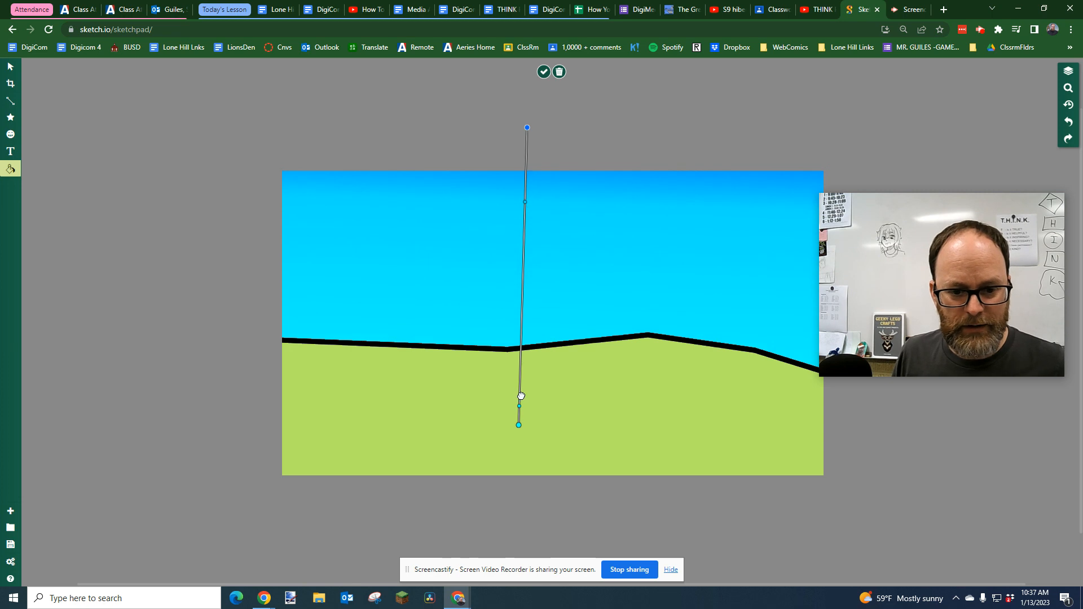
pyautogui.moveTo(525, 312); pyautogui.dragTo(527, 290)
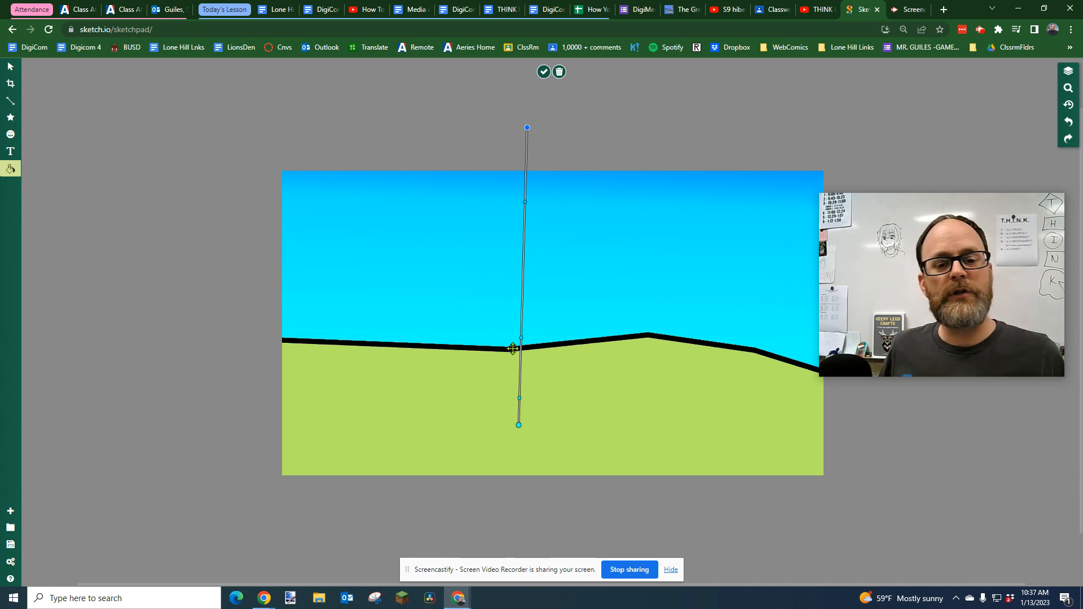
pyautogui.click(469, 429)
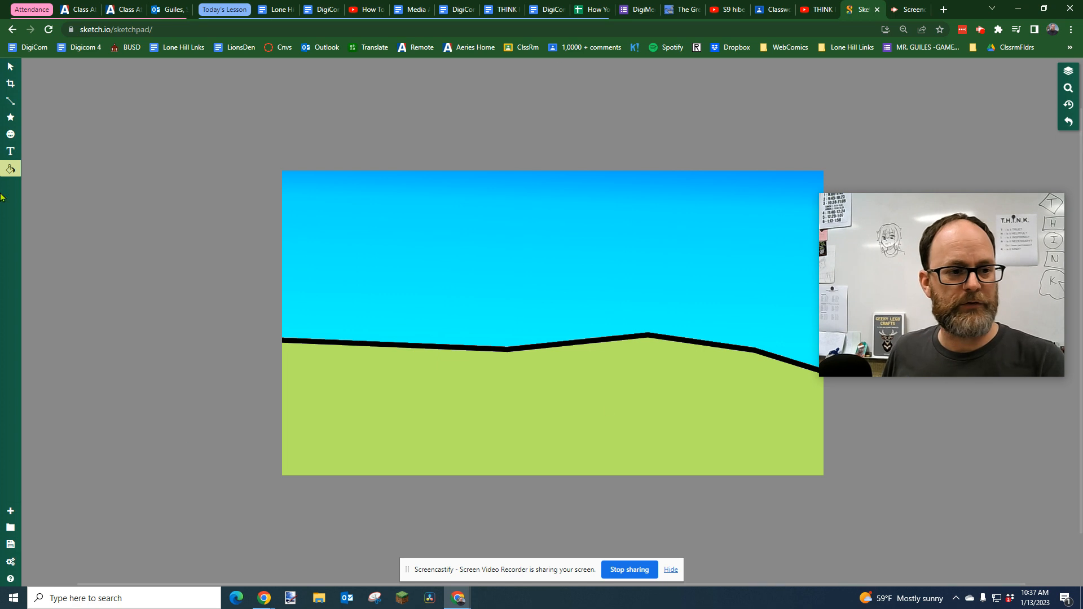
# Fill the ground with the green-to-yellow linear gradient preset, running downward from the horizon
pyautogui.click(10, 171)
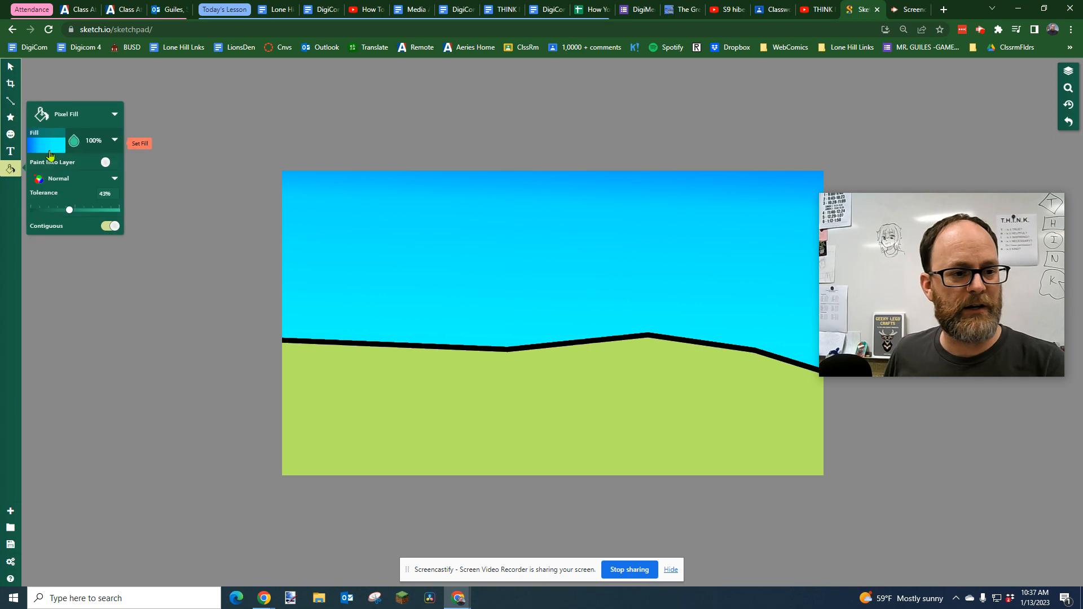
pyautogui.click(76, 114)
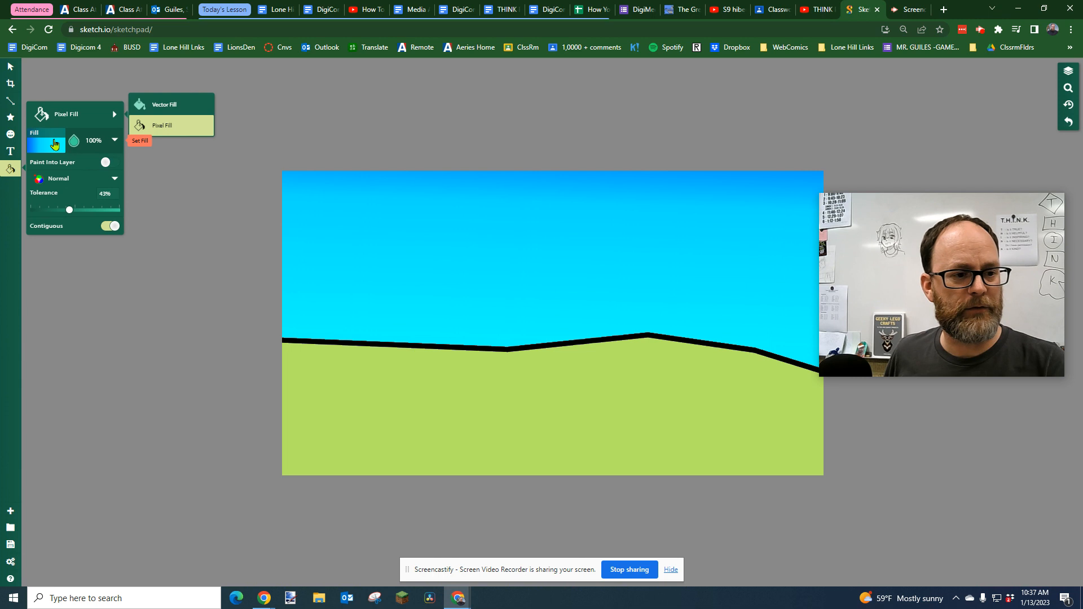
pyautogui.click(57, 146)
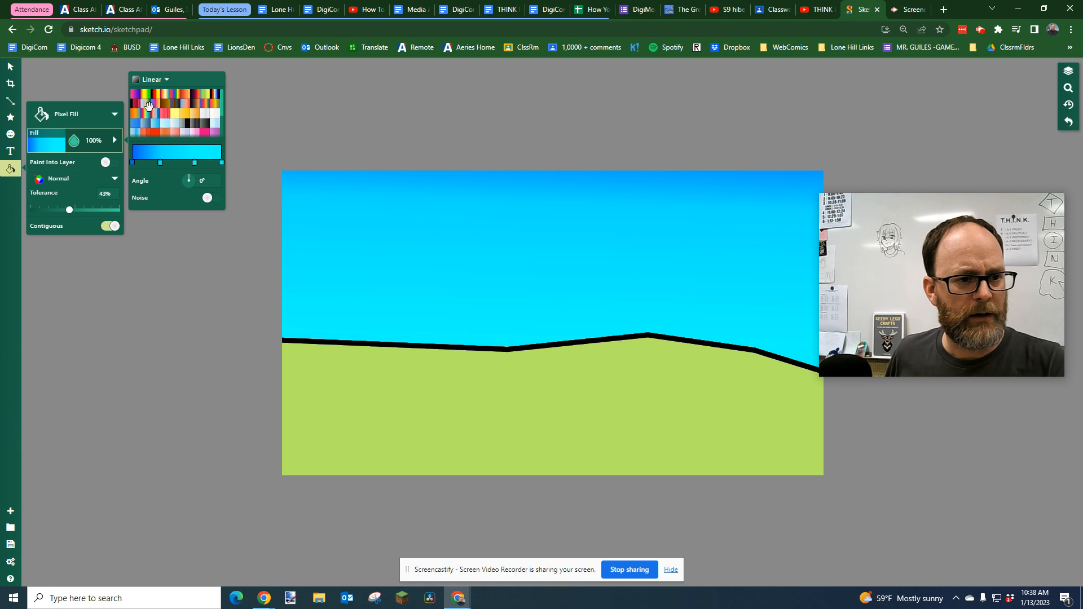
pyautogui.click(205, 93)
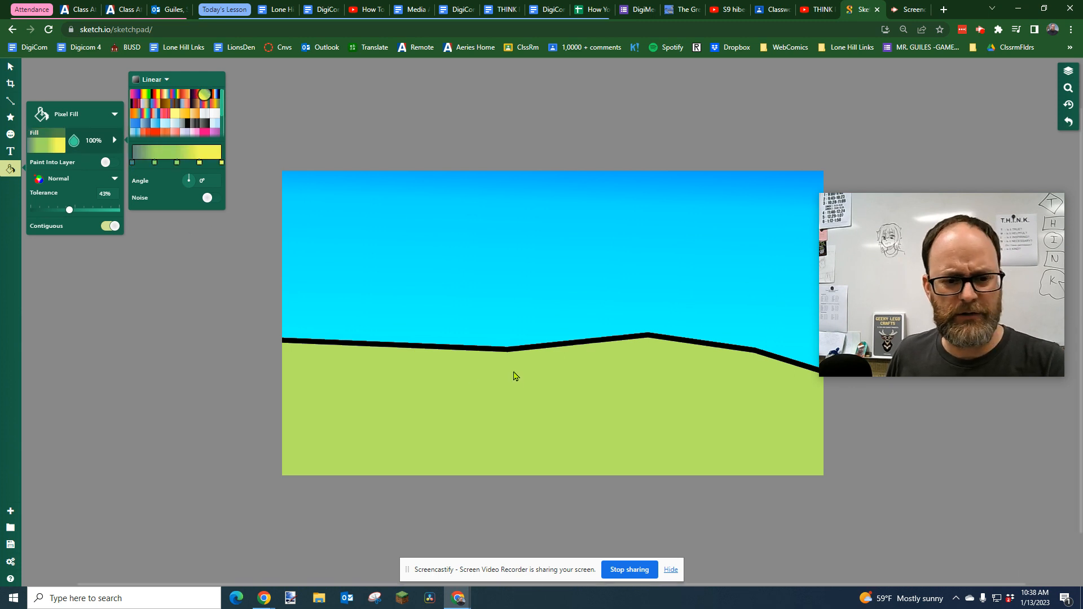
pyautogui.moveTo(543, 376); pyautogui.dragTo(542, 524)
pyautogui.moveTo(540, 372); pyautogui.dragTo(539, 261)
pyautogui.click(661, 498)
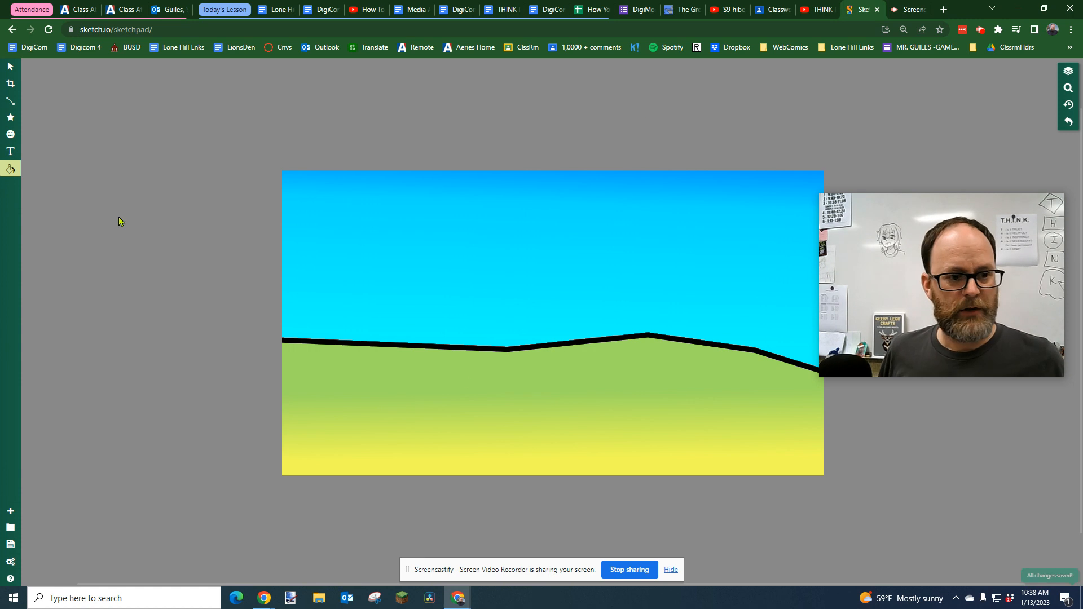
# Open another saved drawing from the drawings list
pyautogui.click(12, 529)
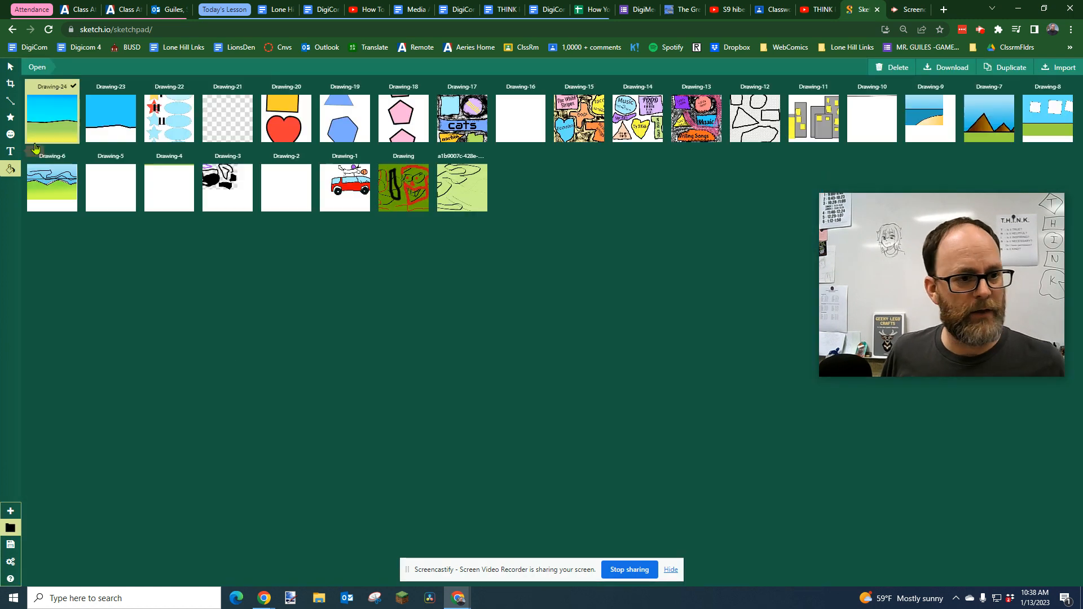
pyautogui.doubleClick(102, 118)
# Fill that drawing's white ground with a solid green picked from the Pixel Fill colour palette
pyautogui.click(10, 168)
pyautogui.click(79, 123)
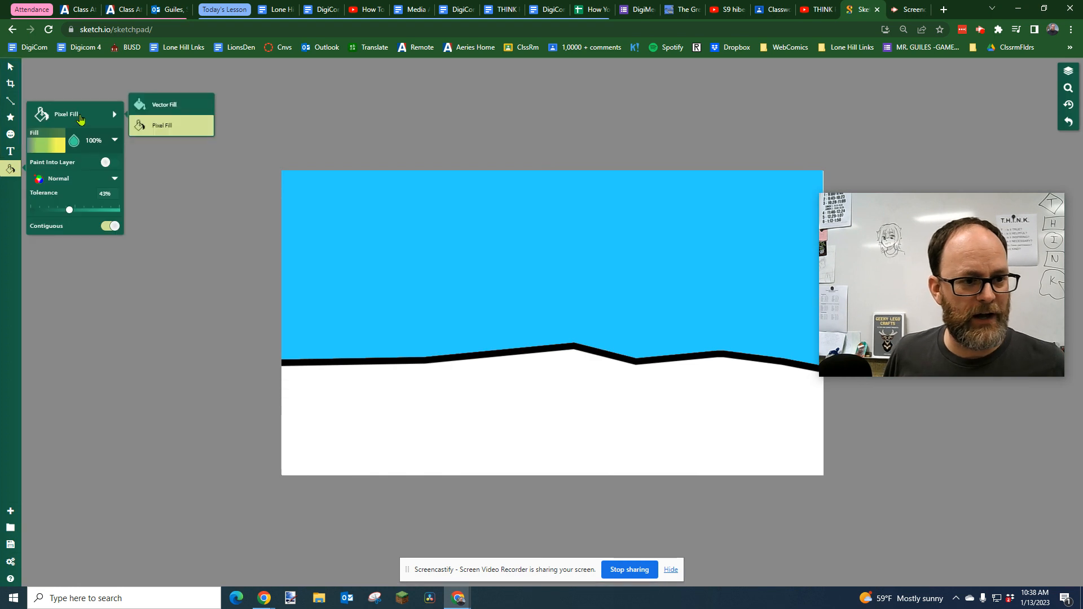
pyautogui.click(169, 111)
pyautogui.click(110, 115)
pyautogui.click(163, 134)
pyautogui.click(43, 148)
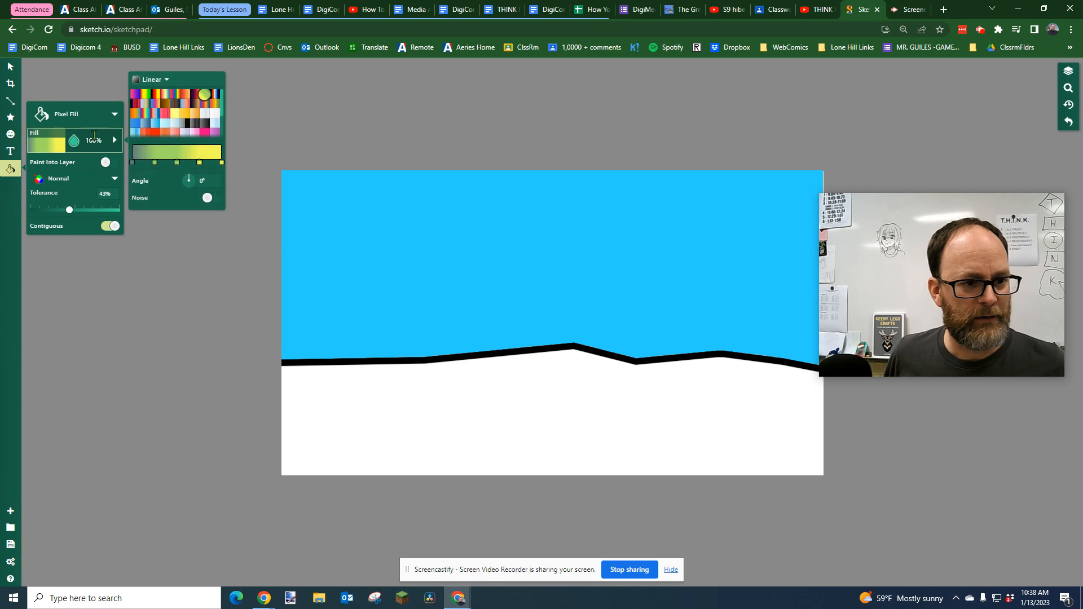
pyautogui.click(162, 85)
pyautogui.click(200, 67)
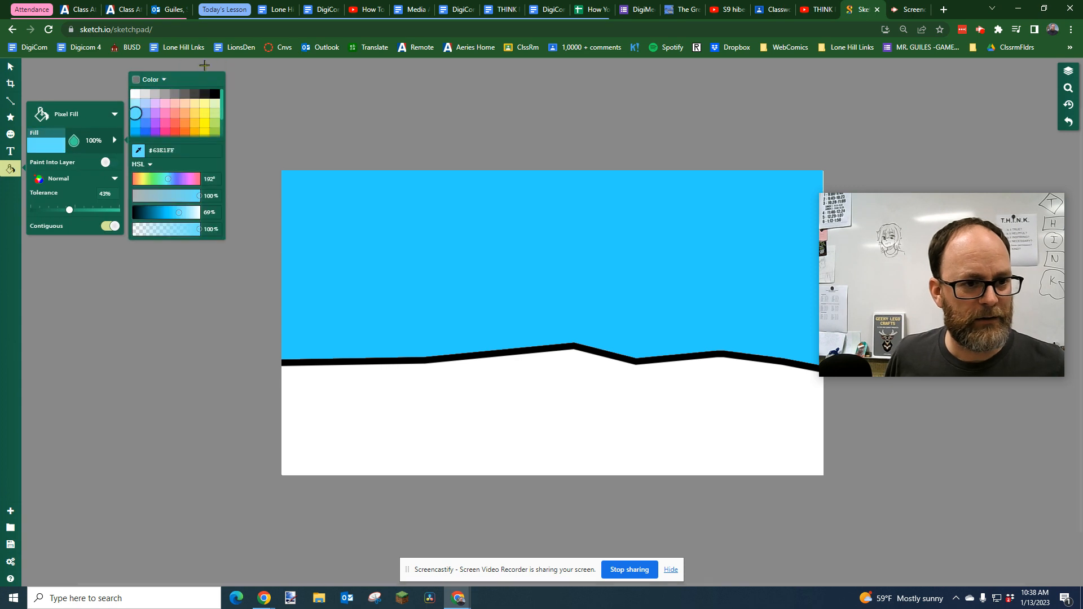
pyautogui.click(215, 131)
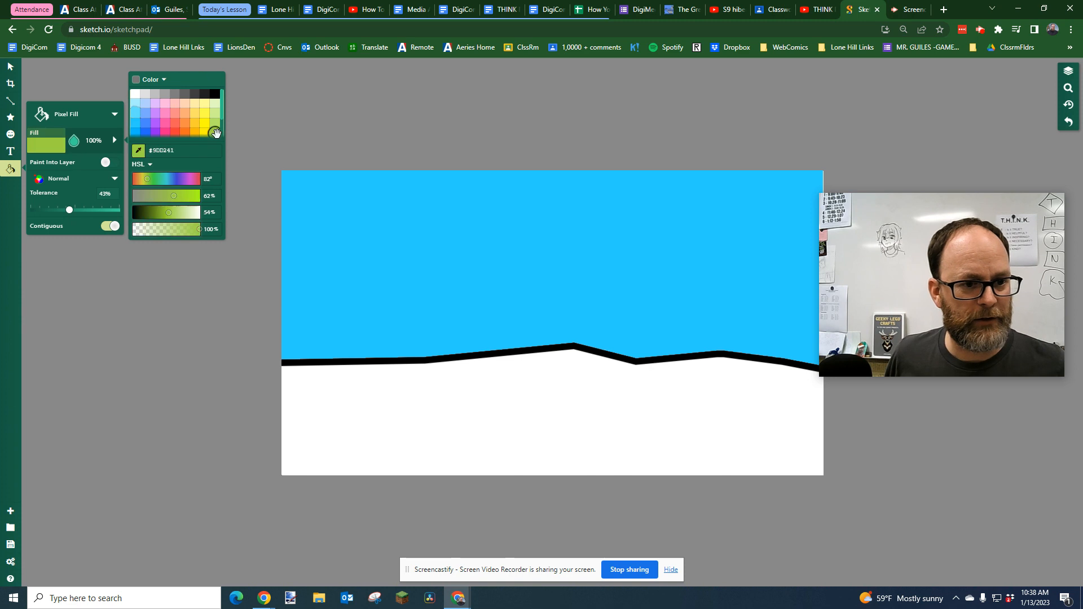
pyautogui.click(452, 416)
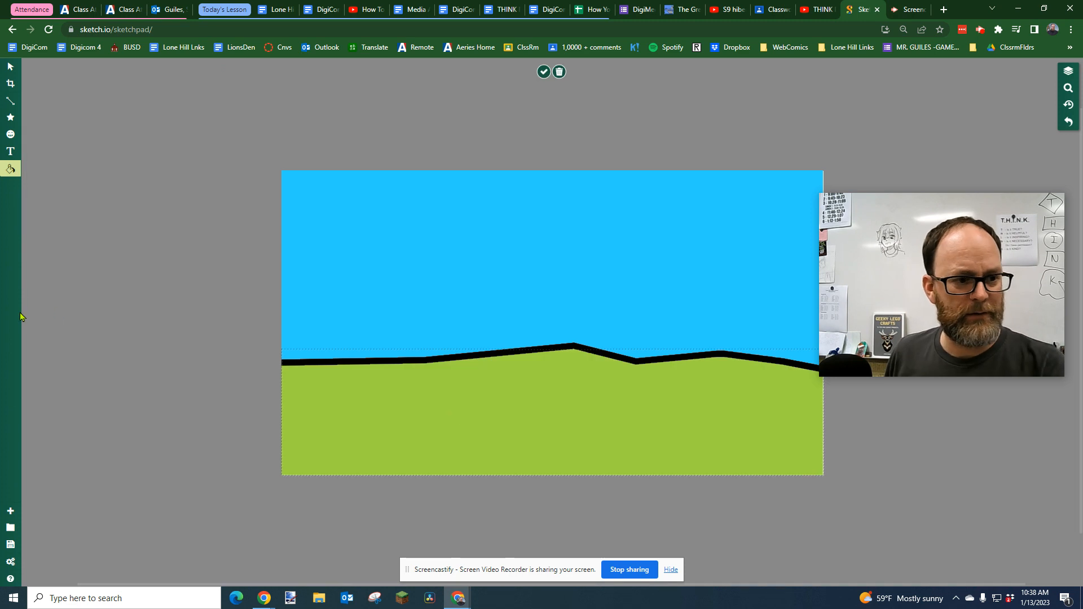
# Reopen Drawing-24 from the drawings list
pyautogui.click(10, 527)
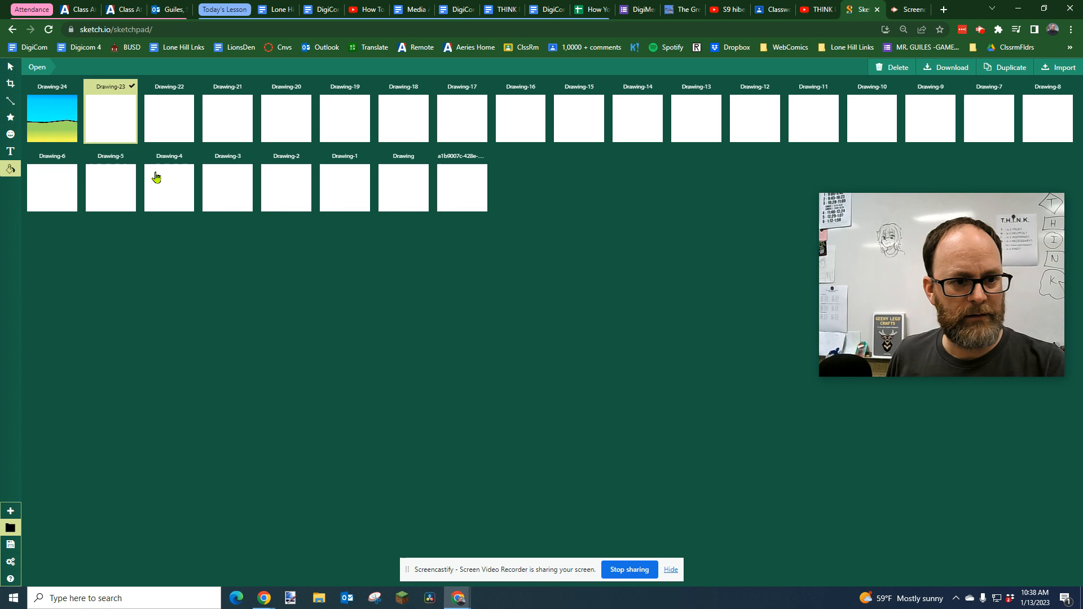
pyautogui.click(70, 125)
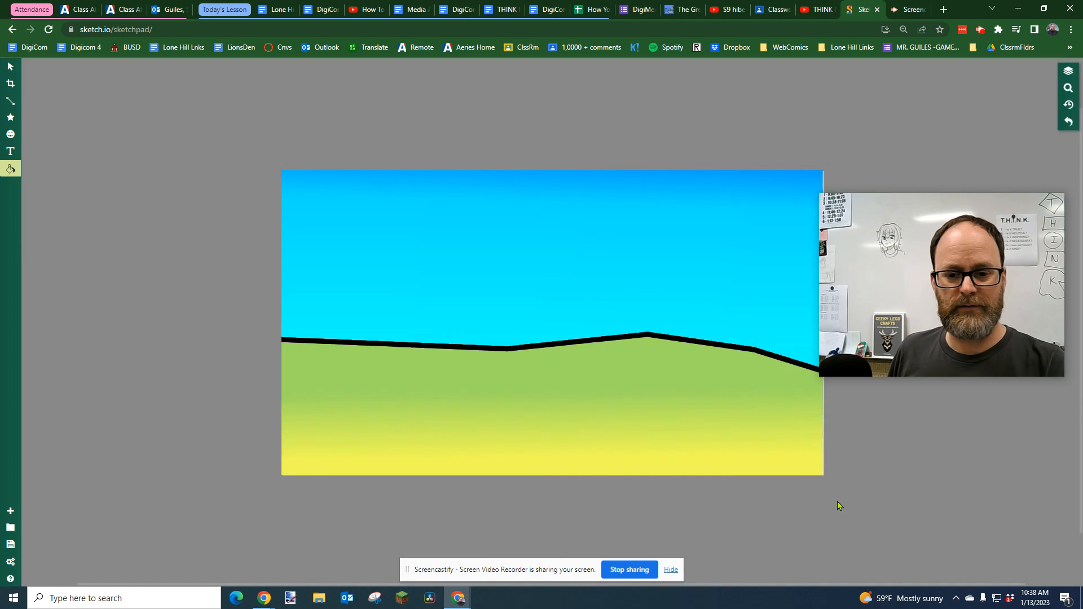